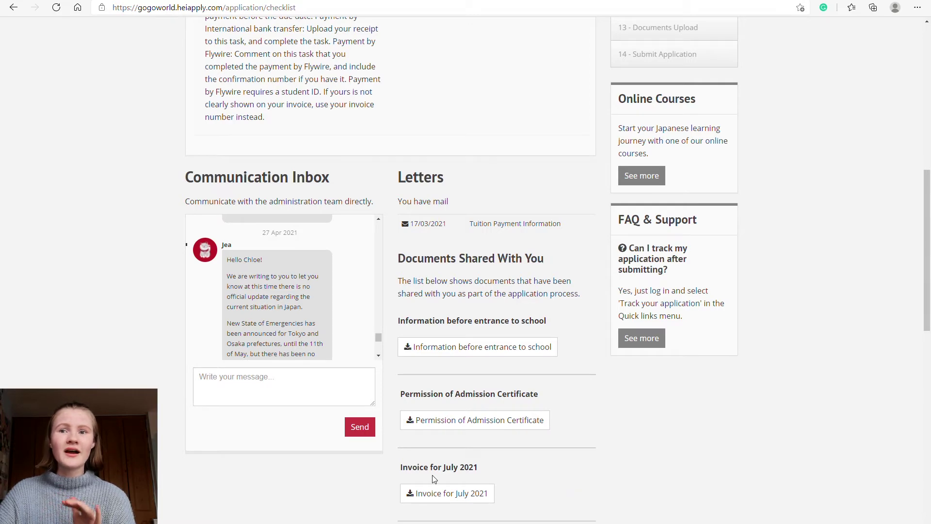
Review the Documents Shared With You list on the application home page, from the entrance information down to the refund policy form.
scroll(475, 470, "down", 5)
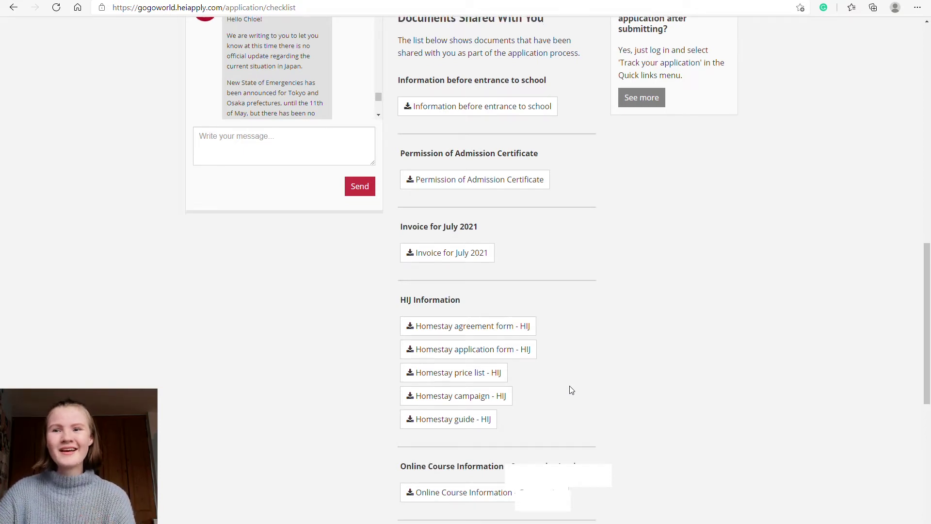
scroll(570, 389, "down", 2)
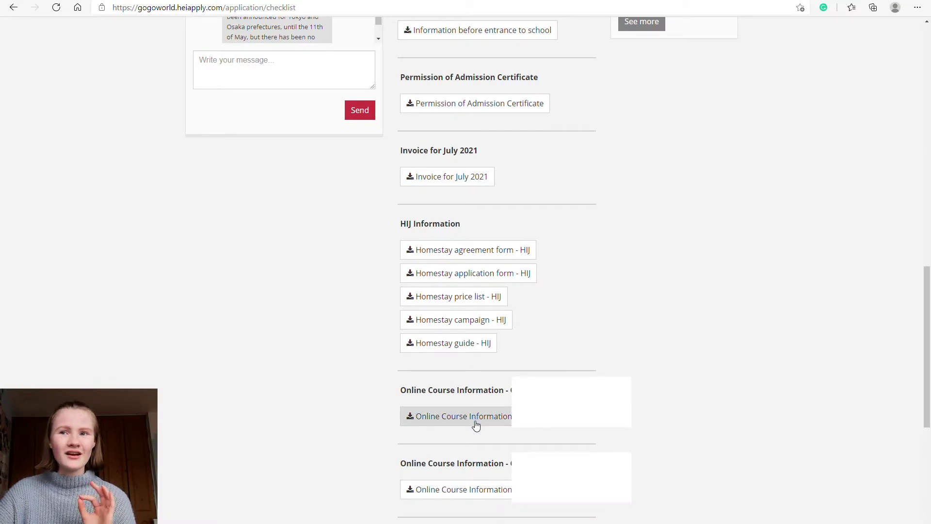
scroll(681, 421, "down", 3)
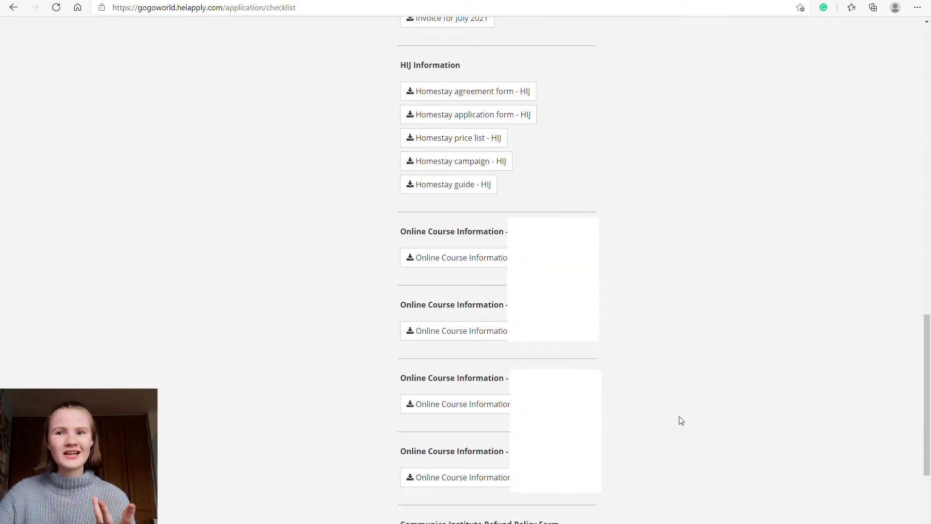
scroll(678, 420, "down", 2)
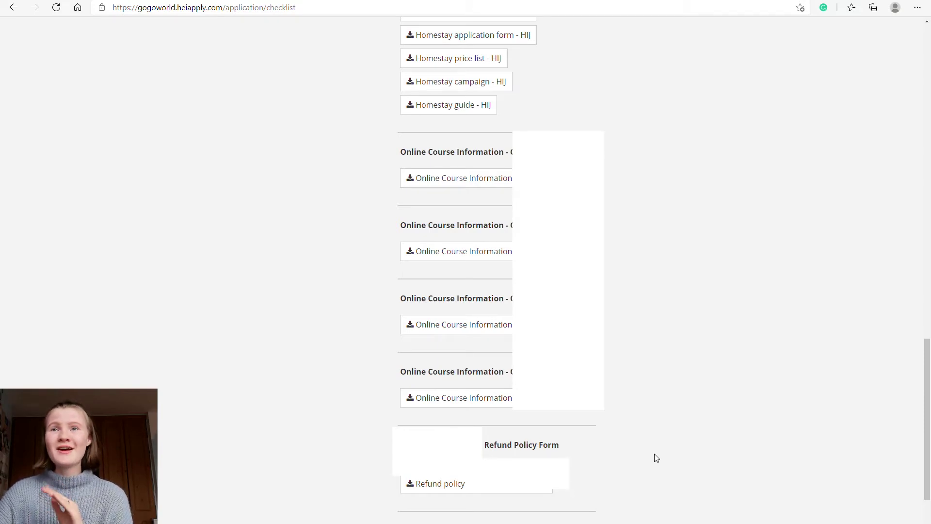
scroll(656, 458, "up", 20)
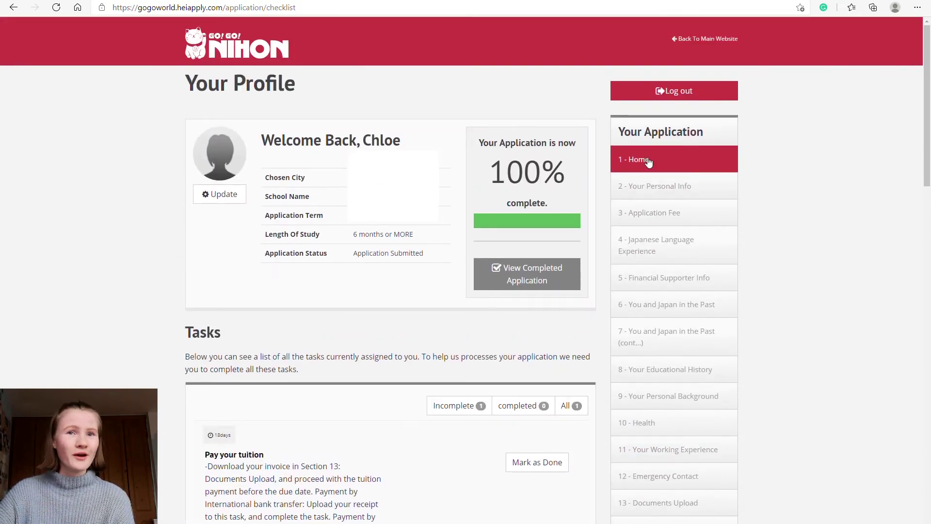
Open the Your Personal Info section and review its personal details, residential address, length of study and family member fields.
left_click(691, 197)
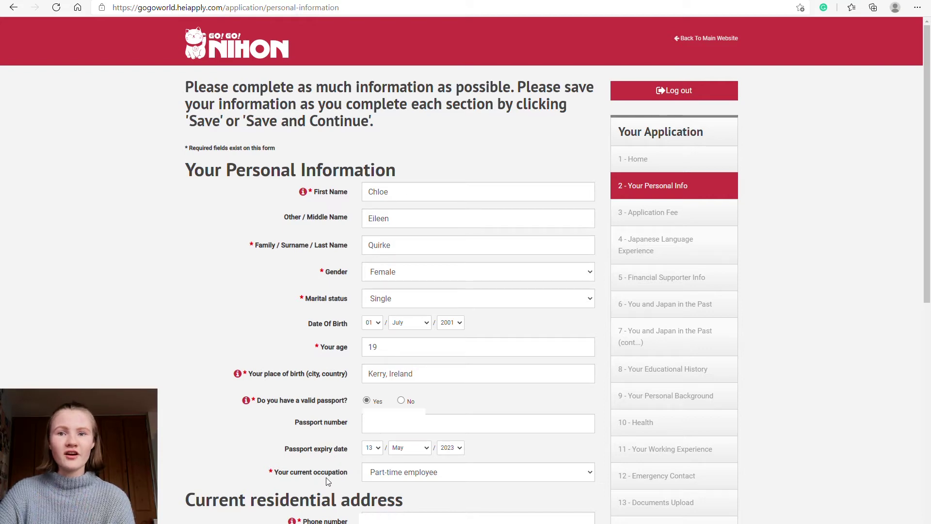
scroll(327, 478, "down", 2)
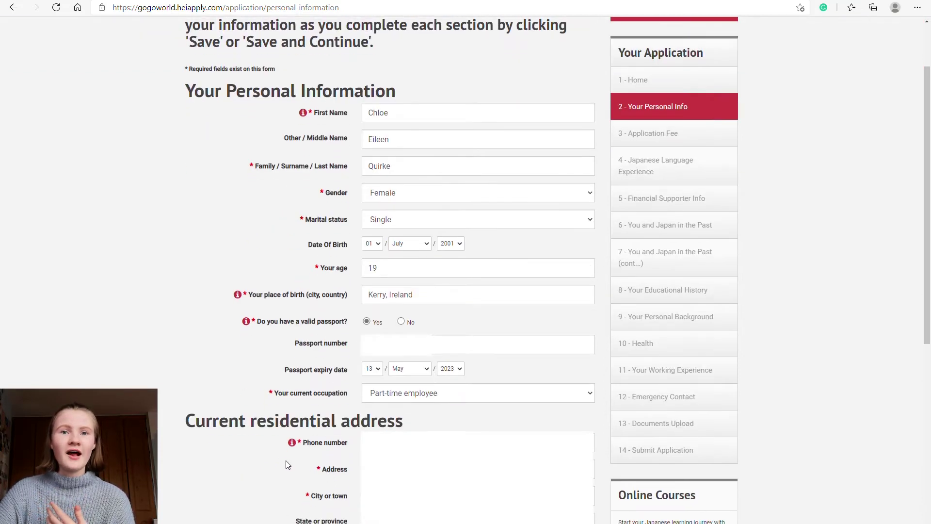
scroll(293, 412, "down", 3)
scroll(217, 270, "down", 2)
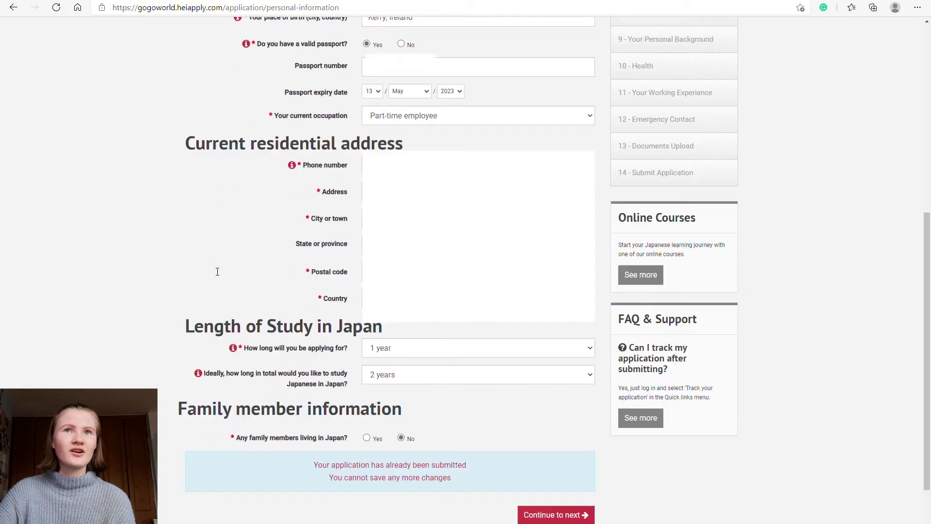
scroll(217, 271, "down", 1)
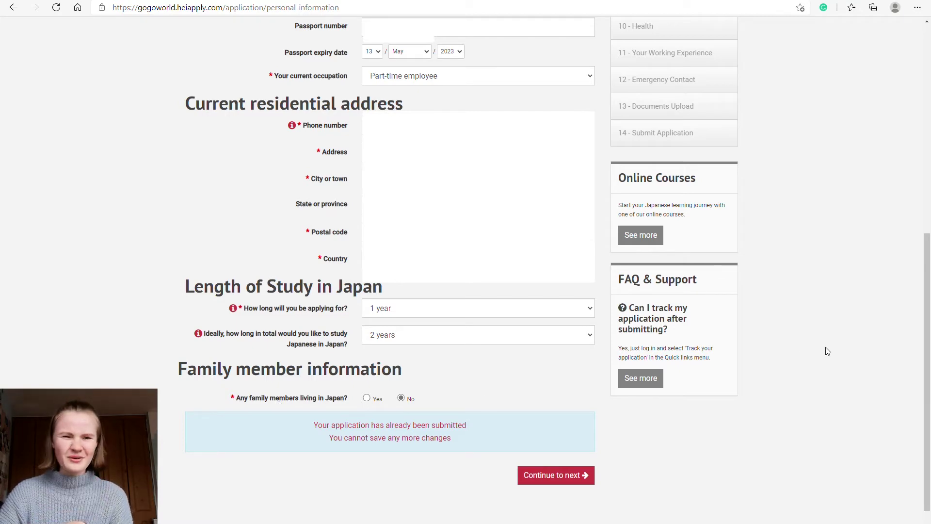
scroll(841, 397, "up", 3)
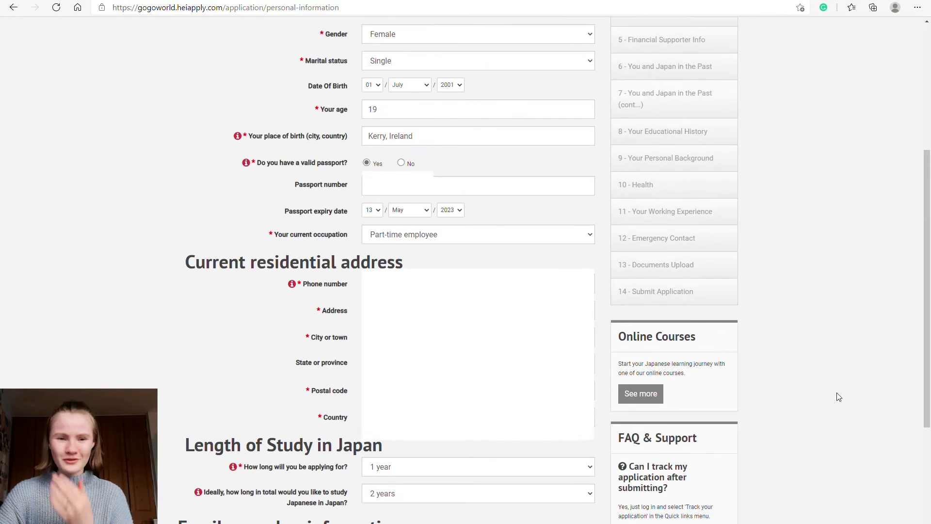
scroll(839, 397, "up", 5)
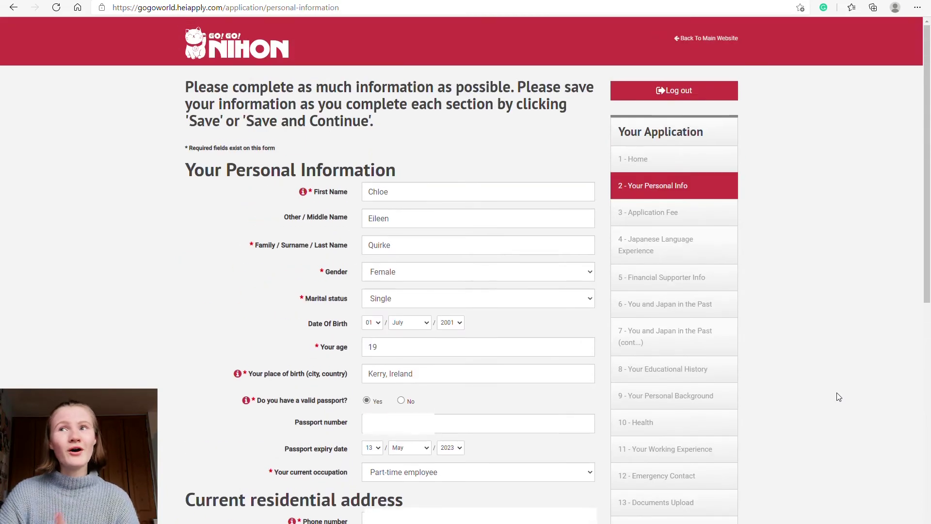
Check the Application Fee section, and review the Japanese Language Experience form including the kanji ability options.
left_click(657, 220)
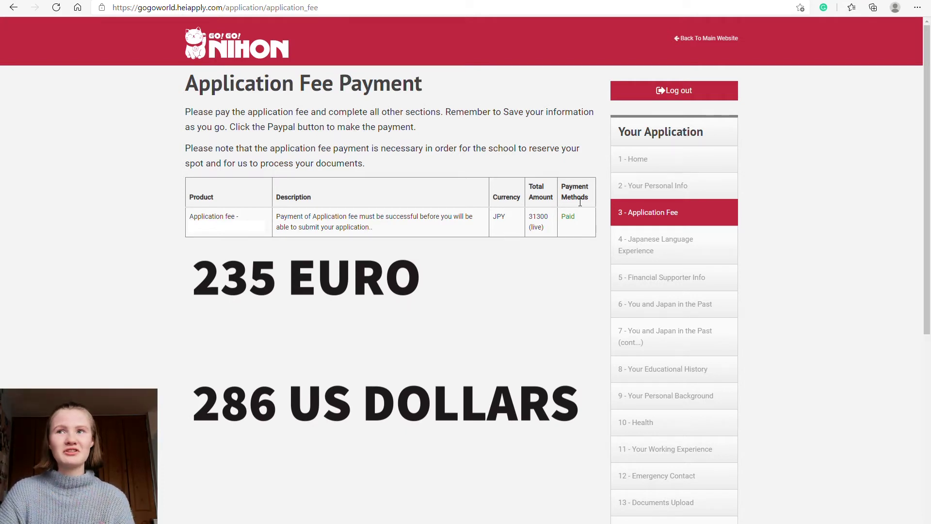
left_click(662, 261)
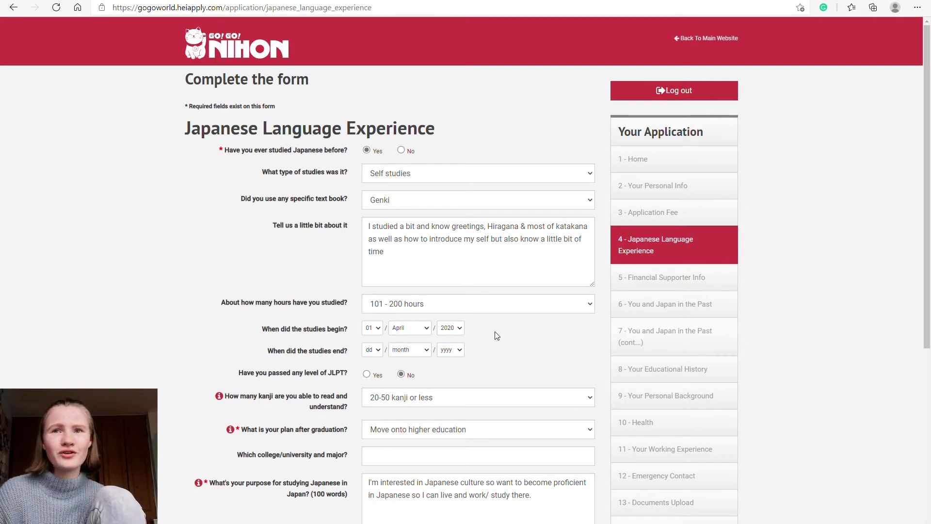
scroll(303, 354, "down", 2)
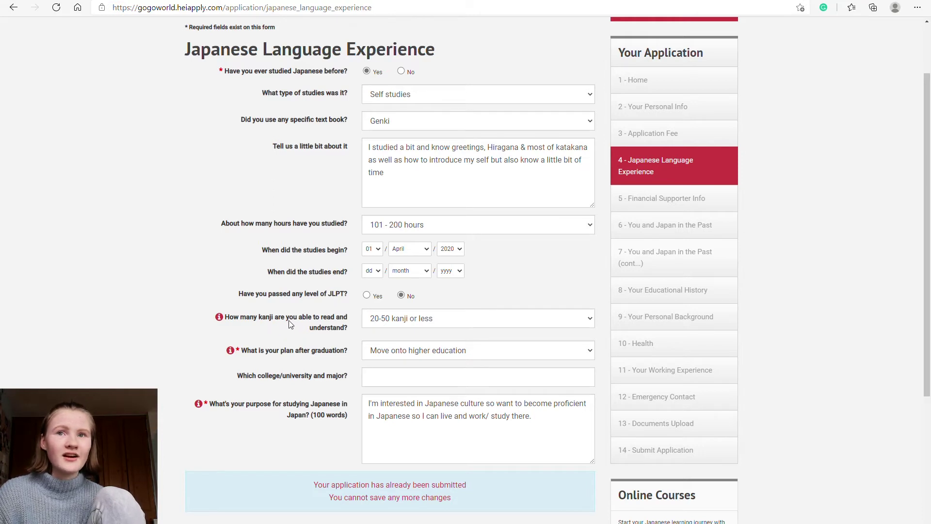
left_click(594, 325)
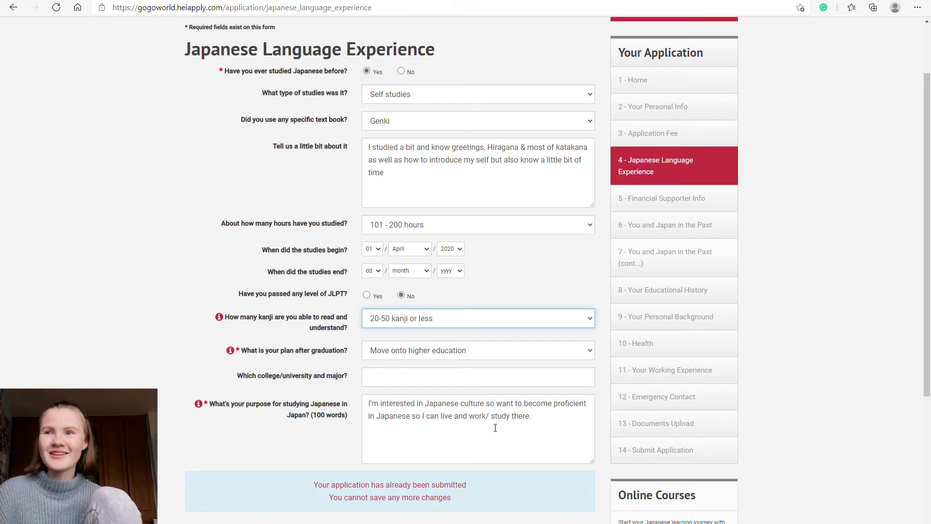
Open the Financial Supporter Info section and review the sponsor requirements, the financing options, and the sponsor and company fields.
left_click(697, 209)
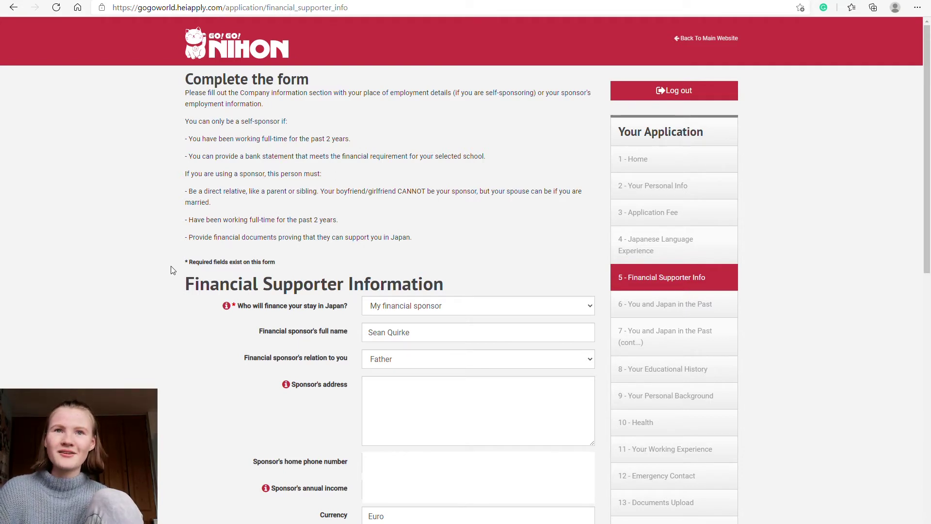
scroll(203, 311, "down", 5)
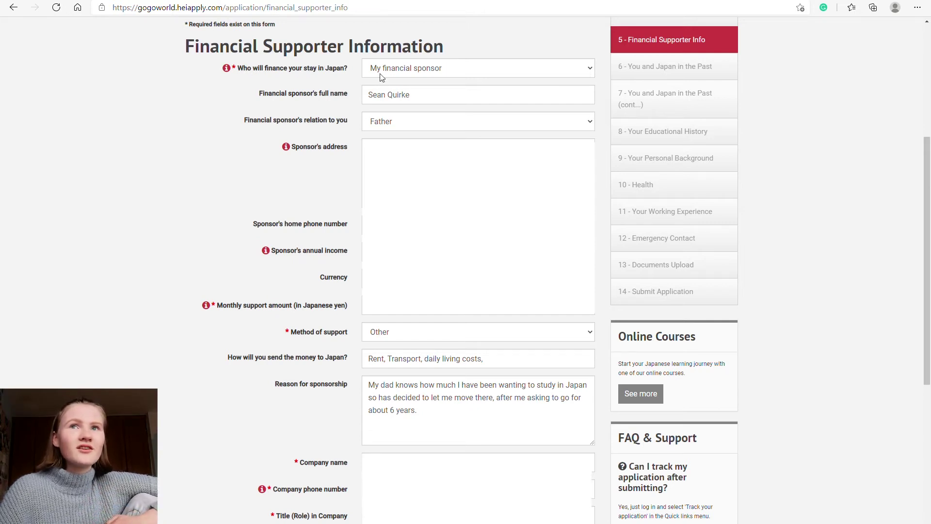
left_click(578, 74)
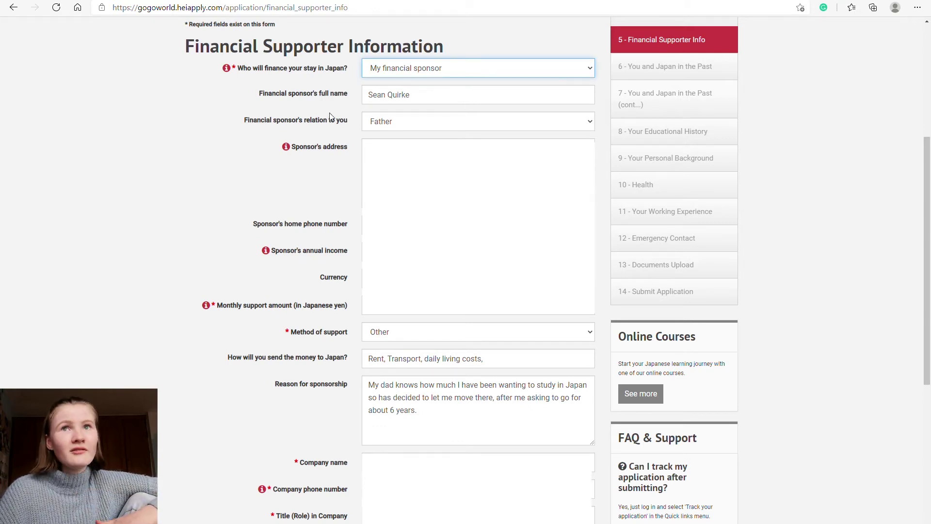
left_click(168, 139)
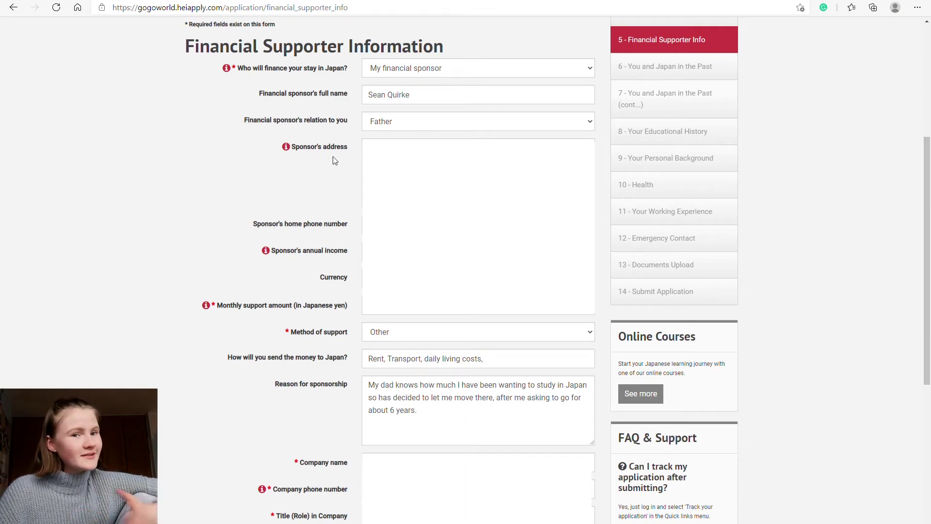
scroll(311, 174, "down", 3)
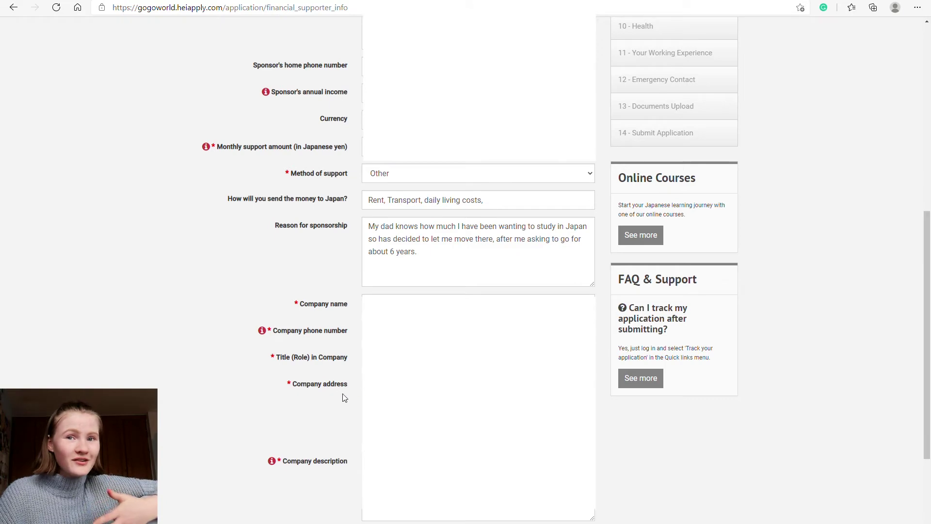
scroll(338, 433, "down", 2)
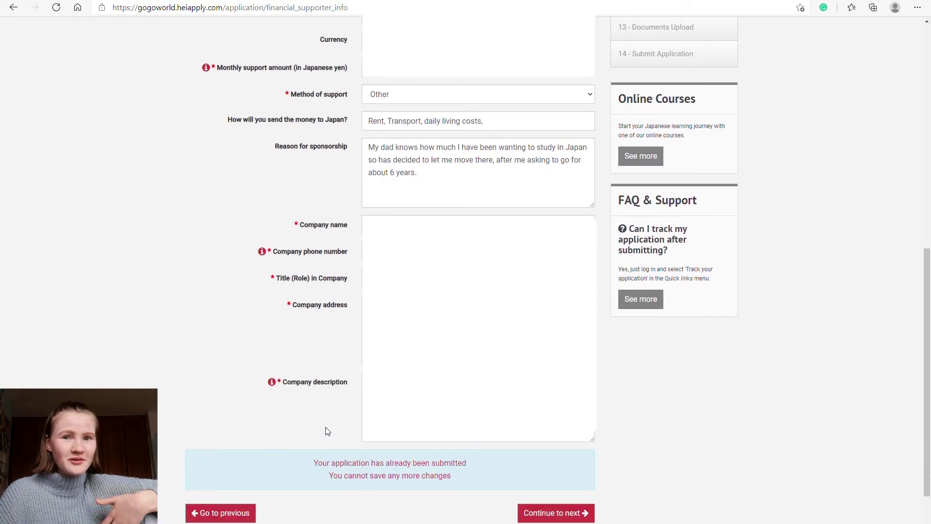
scroll(327, 431, "up", 8)
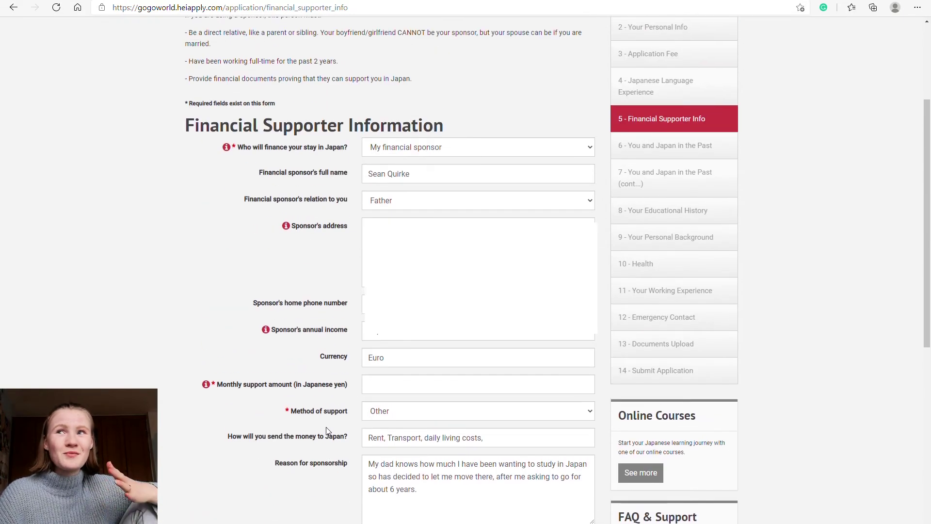
Open the You and Japan in the Past section and review the visit entry form and the recorded trips.
left_click(686, 148)
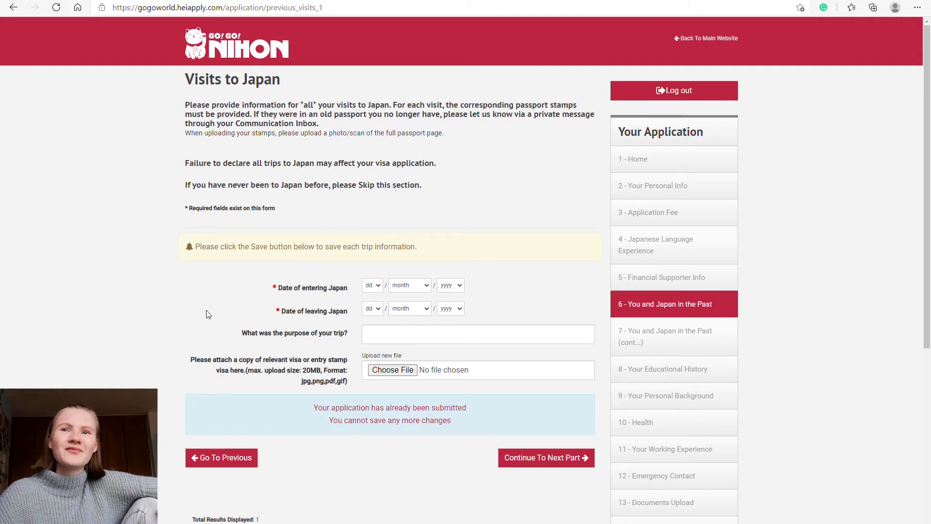
scroll(238, 346, "down", 2)
scroll(239, 346, "down", 3)
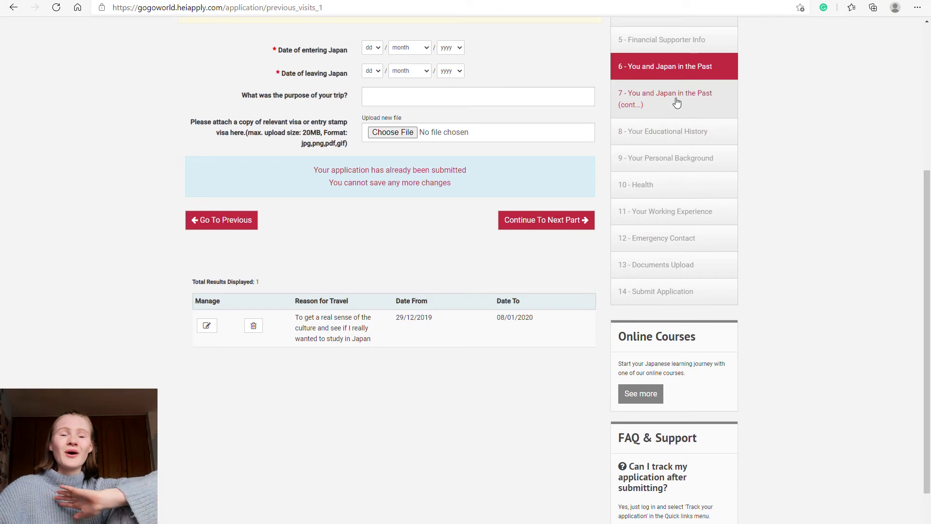
Open the continued You and Japan in the Past section and review the visa, criminal record and deportation questions.
left_click(672, 118)
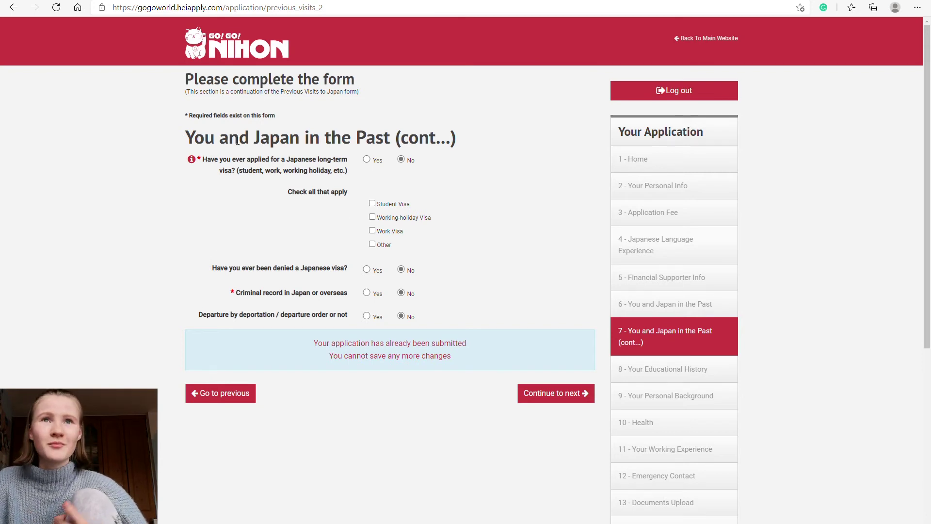
mouse_move(192, 160)
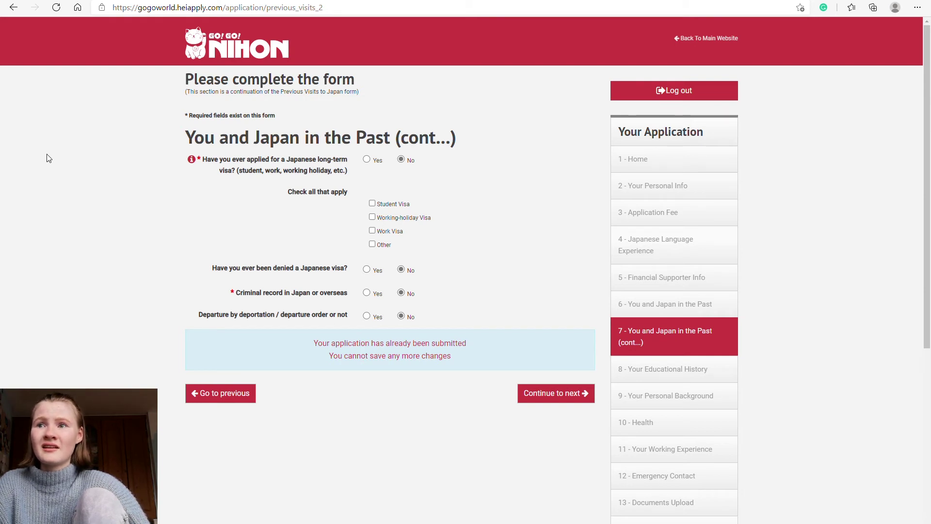
scroll(49, 158, "down", 2)
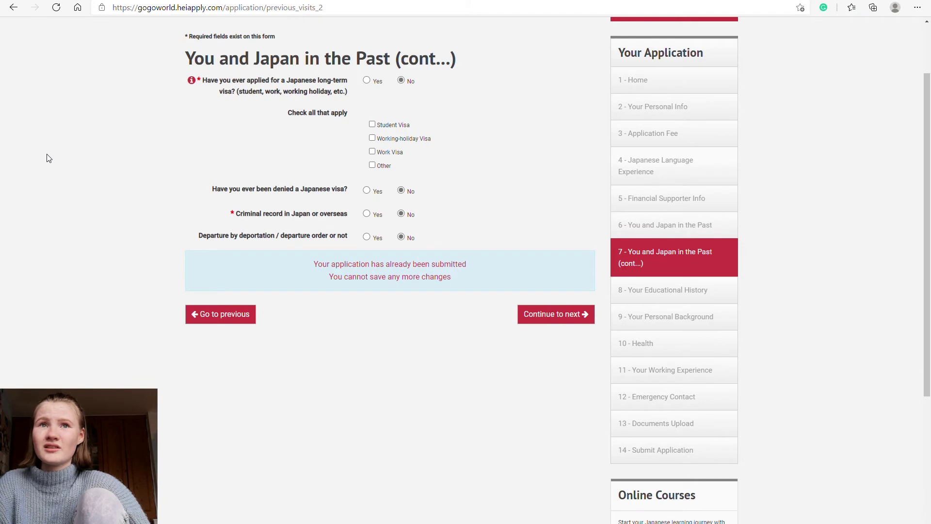
scroll(49, 158, "up", 2)
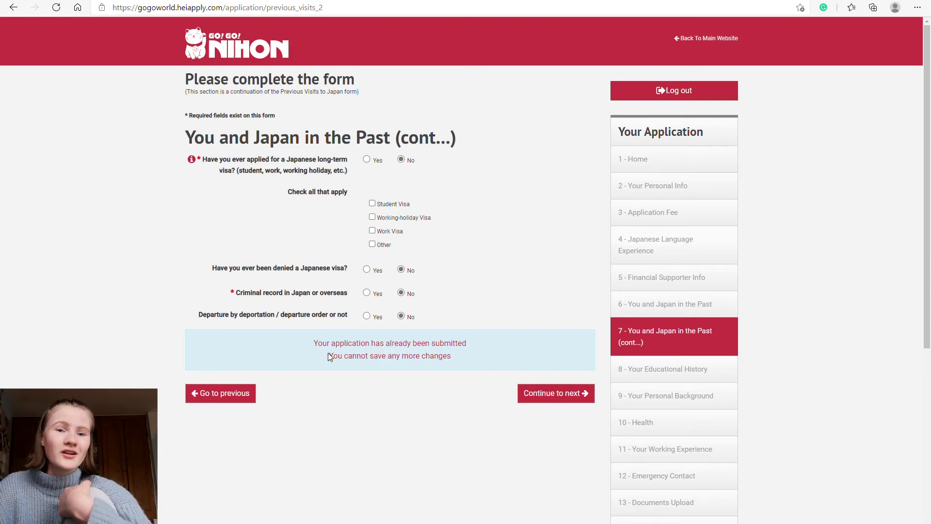
Open the Your Educational History section of the application.
left_click(686, 377)
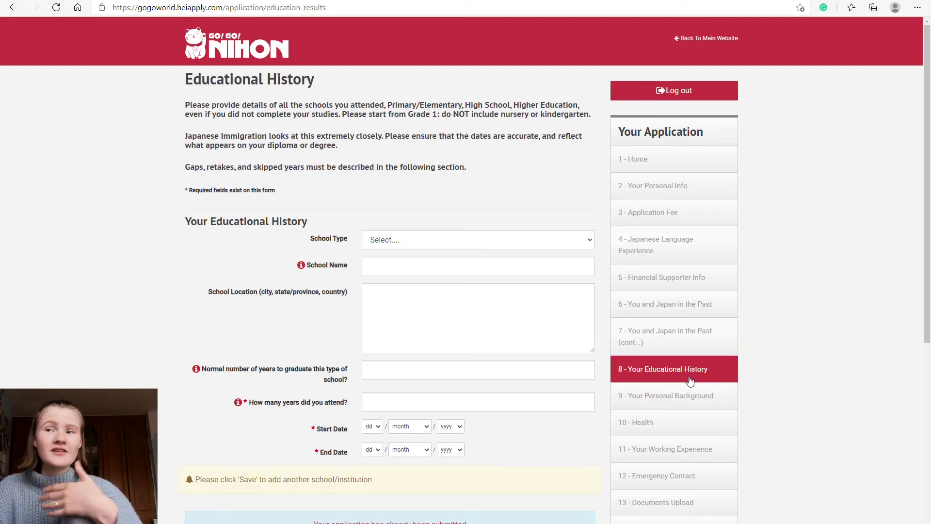